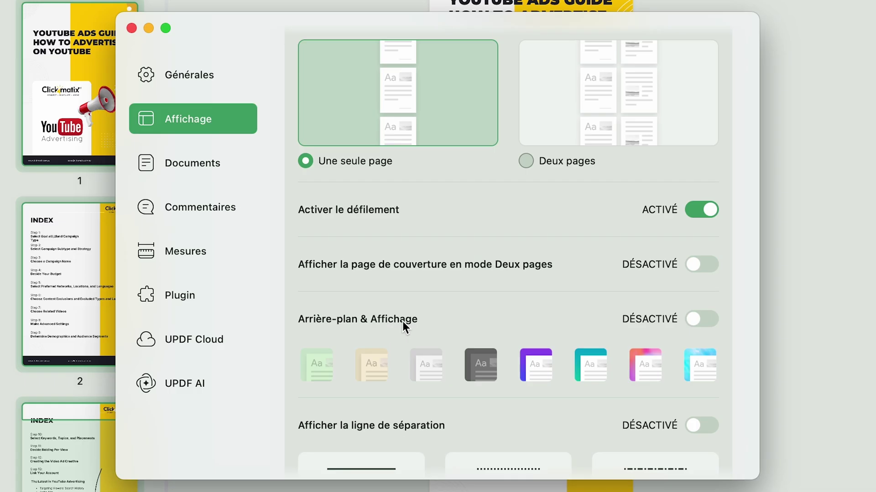
Enable Arrière-plan & Affichage, try the beige page background, and choose the light green one
{"action": "left_click", "coordinate": [689, 318]}
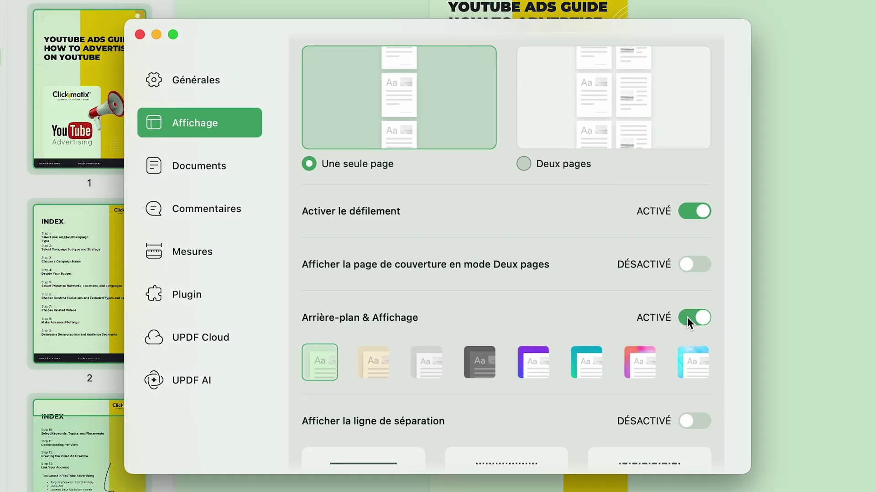
{"action": "left_click", "coordinate": [372, 366]}
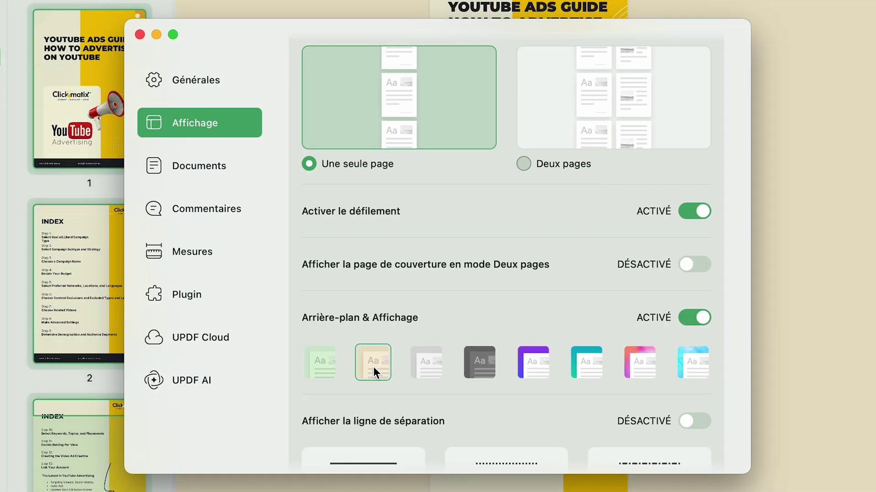
{"action": "left_click", "coordinate": [328, 368]}
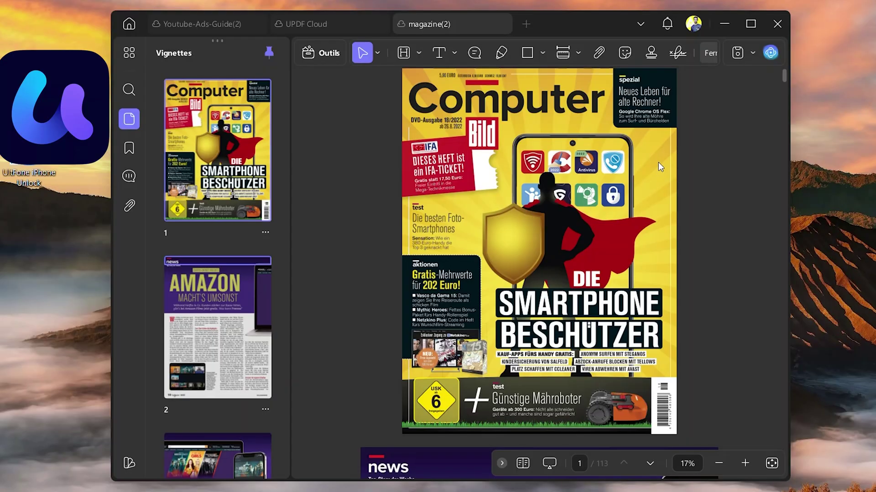
Examine the page display options in the Affichage preferences and close the preferences
{"action": "left_click", "coordinate": [689, 35]}
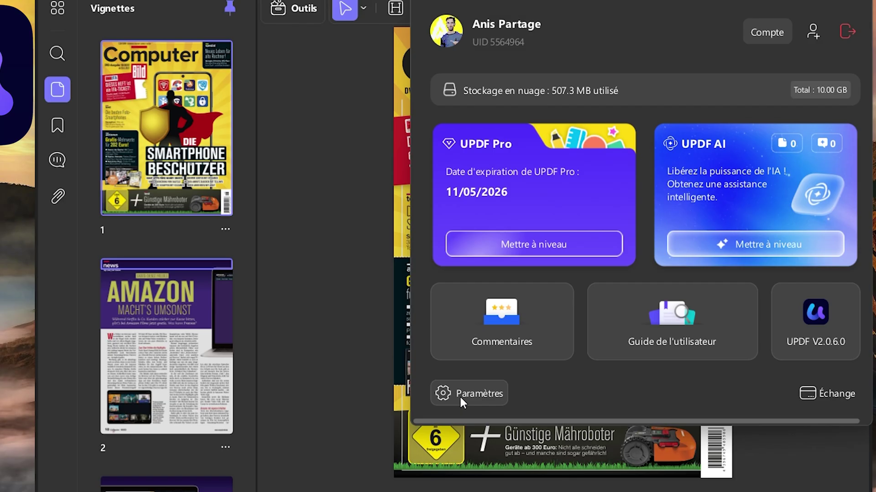
{"action": "left_click", "coordinate": [459, 395]}
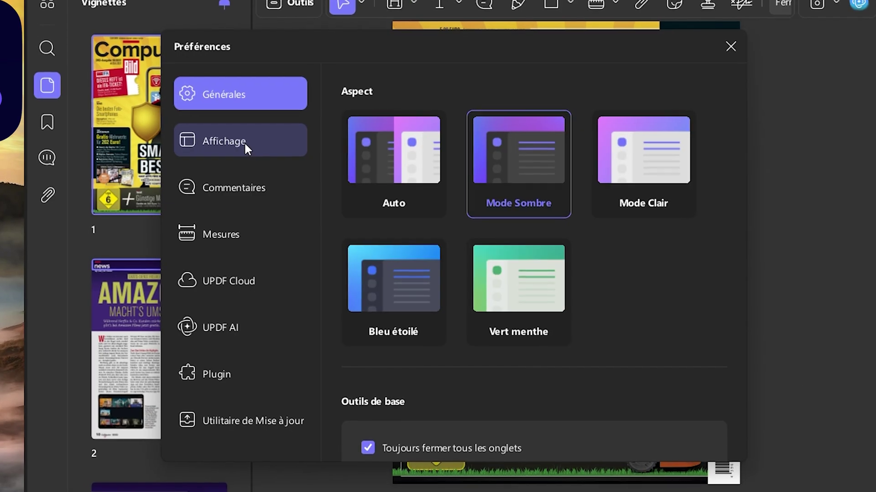
{"action": "left_click", "coordinate": [244, 141]}
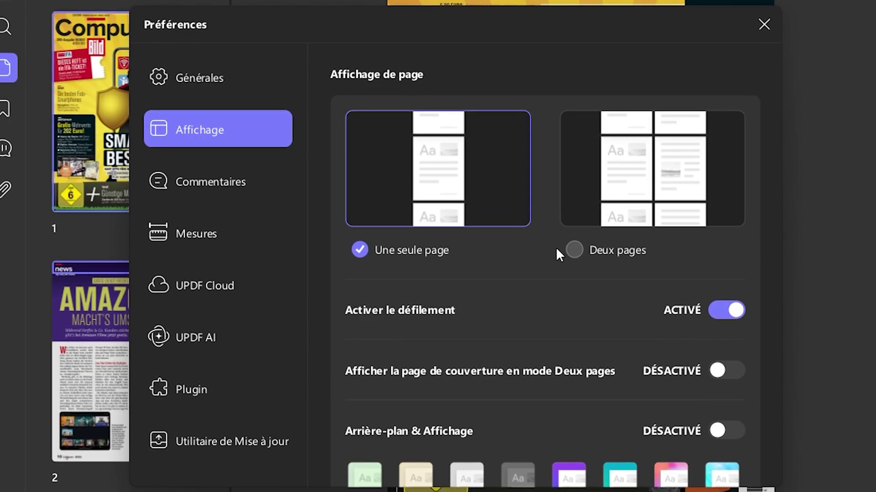
{"action": "scroll", "coordinate": [502, 364], "scroll_direction": "down", "scroll_amount": 1}
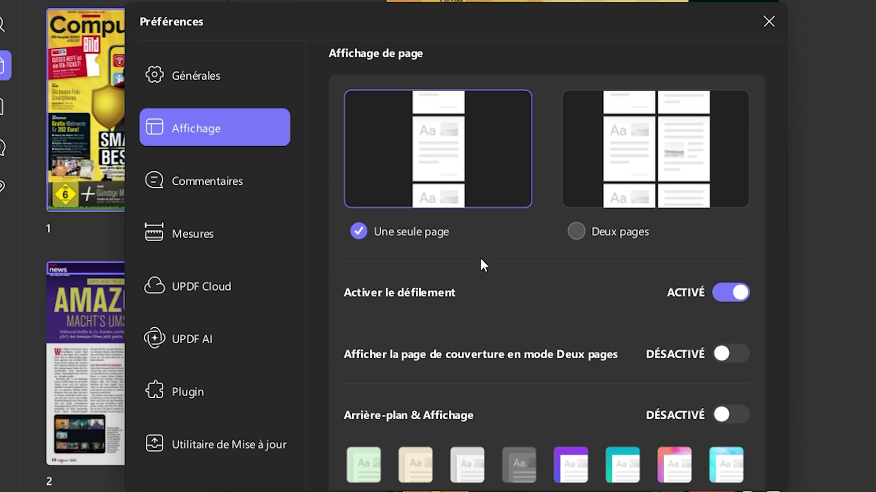
{"action": "key", "text": "Escape"}
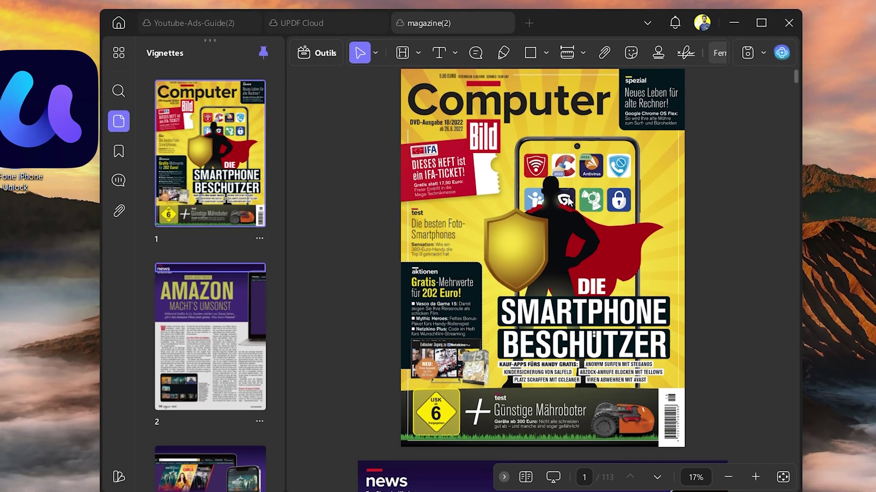
Switch the magazine's page display from single-page scrolling to Deux pages
{"action": "scroll", "coordinate": [521, 221], "scroll_direction": "down", "scroll_amount": 3}
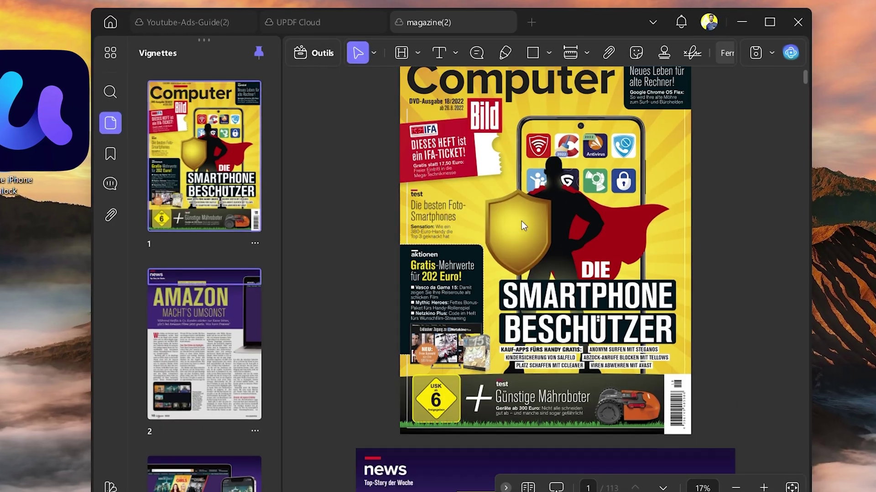
{"action": "scroll", "coordinate": [470, 231], "scroll_direction": "down", "scroll_amount": 5}
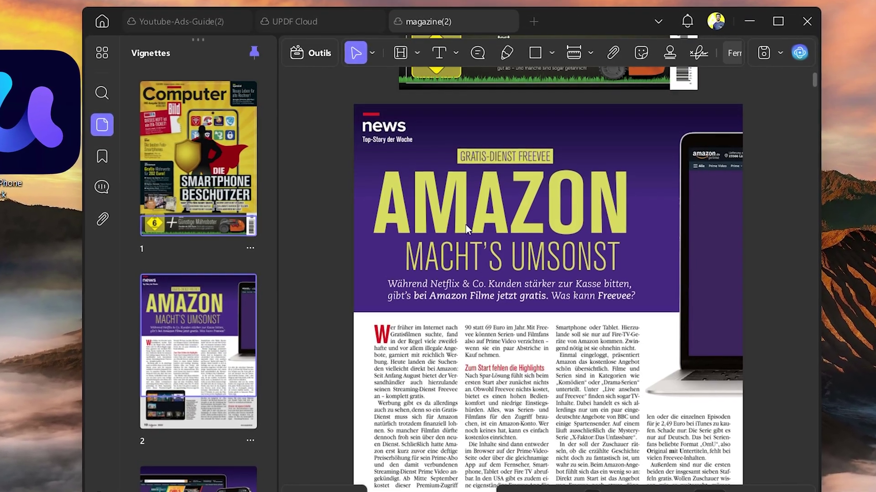
{"action": "scroll", "coordinate": [465, 226], "scroll_direction": "down", "scroll_amount": 2}
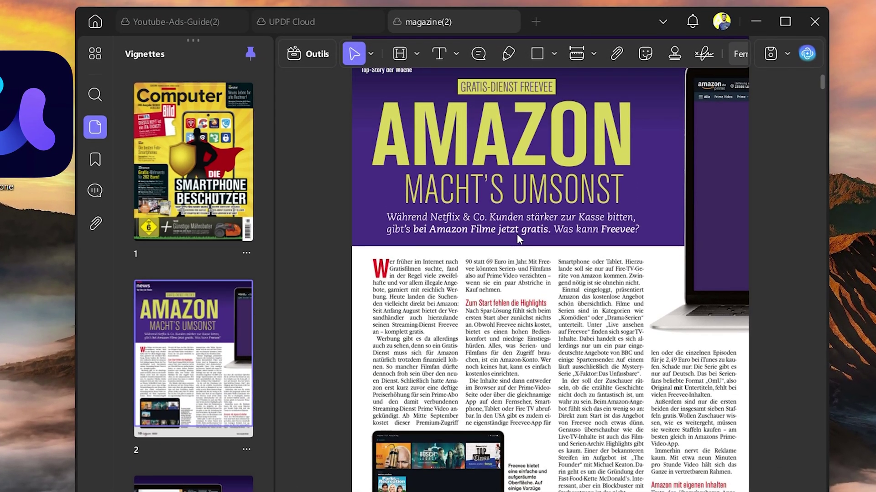
{"action": "right_click", "coordinate": [493, 218]}
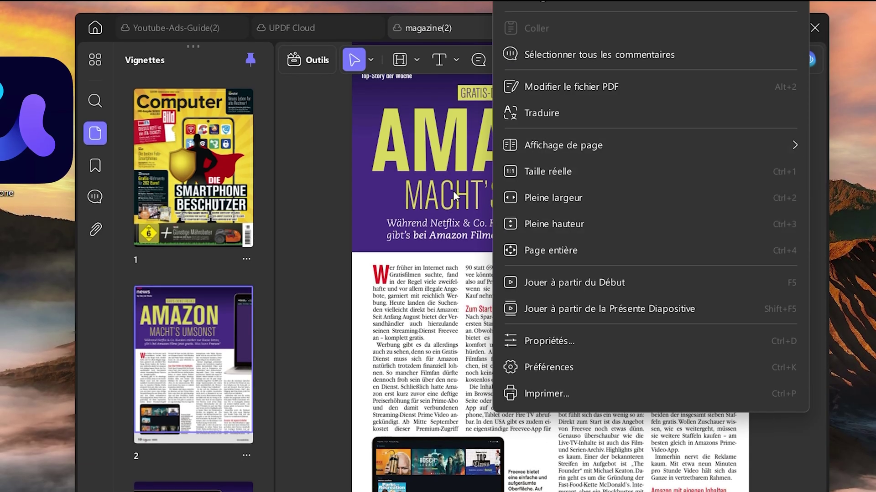
{"action": "mouse_move", "coordinate": [553, 144]}
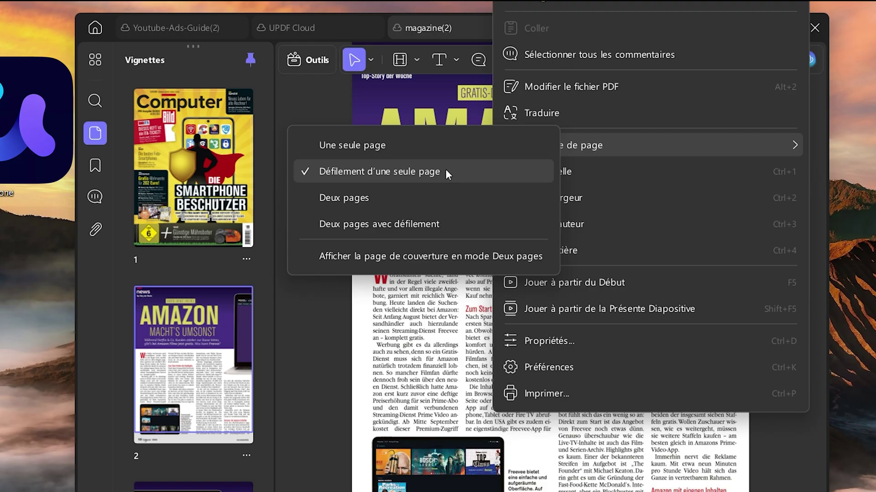
{"action": "left_click", "coordinate": [424, 197]}
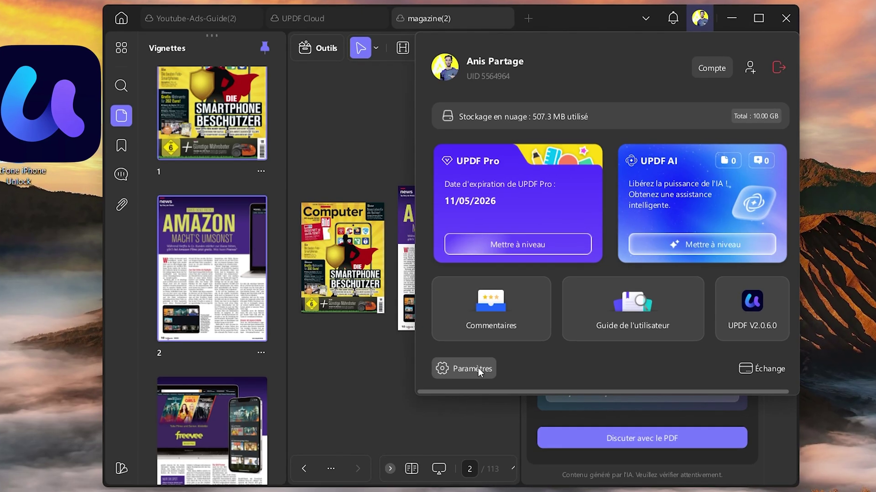
Enable showing the cover page in two-page mode in the Affichage preferences
{"action": "left_click", "coordinate": [476, 366]}
{"action": "left_click", "coordinate": [273, 155]}
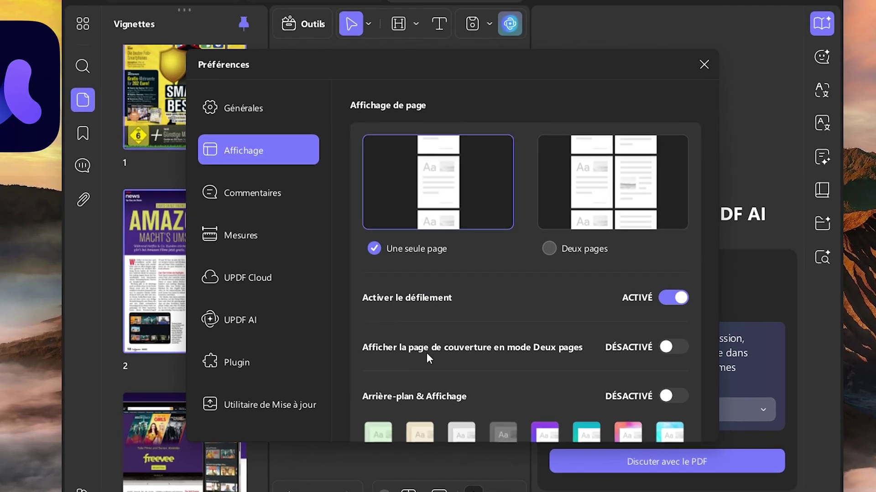
{"action": "left_click", "coordinate": [671, 349]}
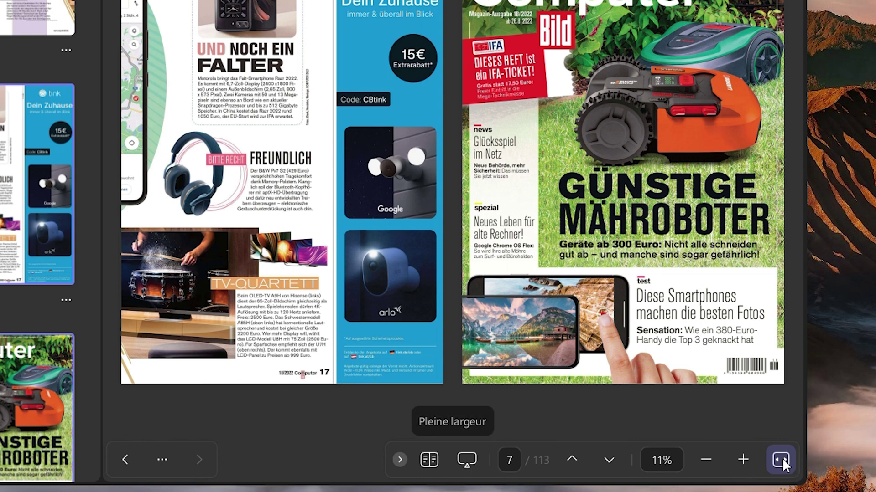
Cycle the magazine spread's fit mode to actual size at 100% and back to the whole page
{"action": "left_click", "coordinate": [781, 459]}
{"action": "left_click", "coordinate": [782, 458]}
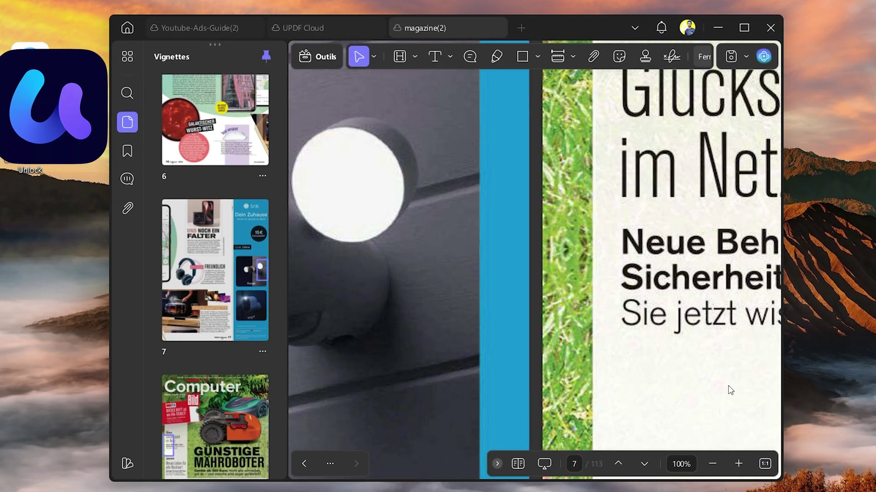
{"action": "left_click", "coordinate": [764, 465]}
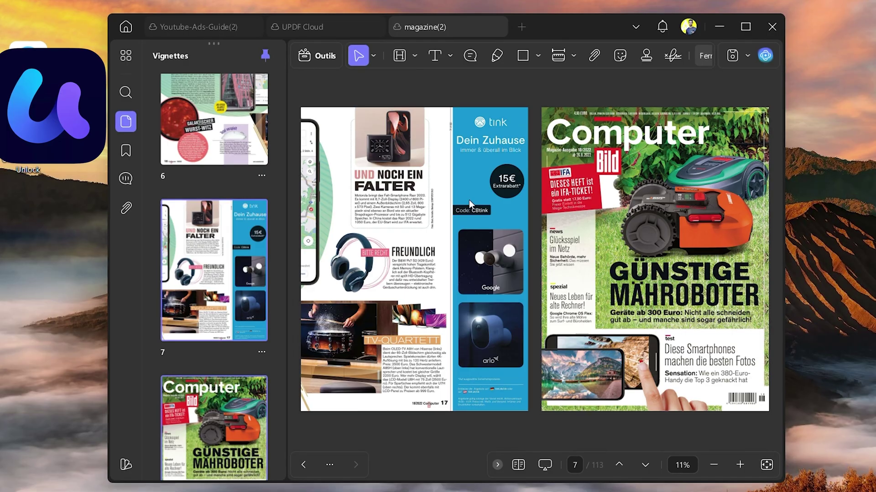
Fit the magazine spread to the full height of the view with Pleine hauteur
{"action": "right_click", "coordinate": [469, 200]}
{"action": "mouse_move", "coordinate": [489, 118]}
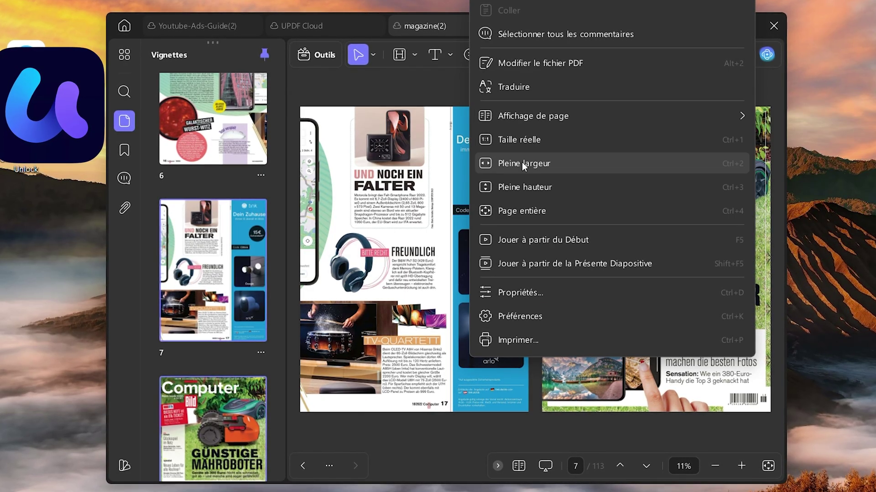
{"action": "left_click", "coordinate": [535, 186]}
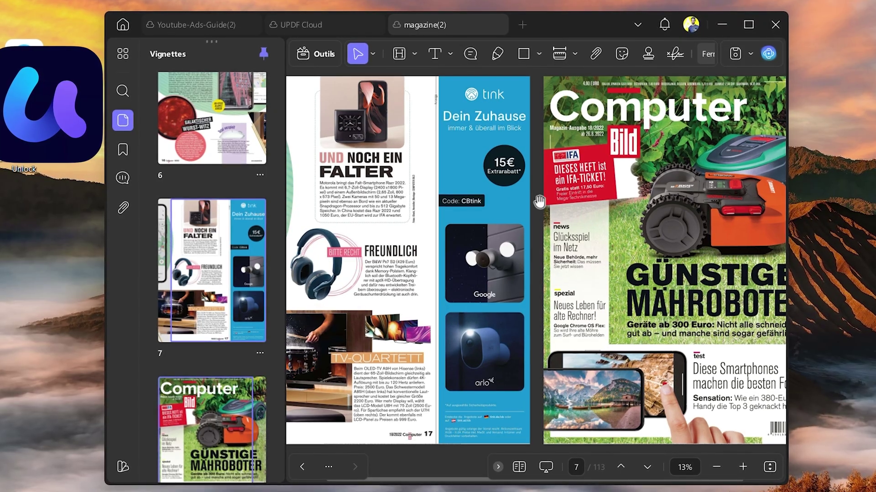
Zoom the magazine spread in to 25% and back out to 8%
{"action": "left_click", "coordinate": [750, 471]}
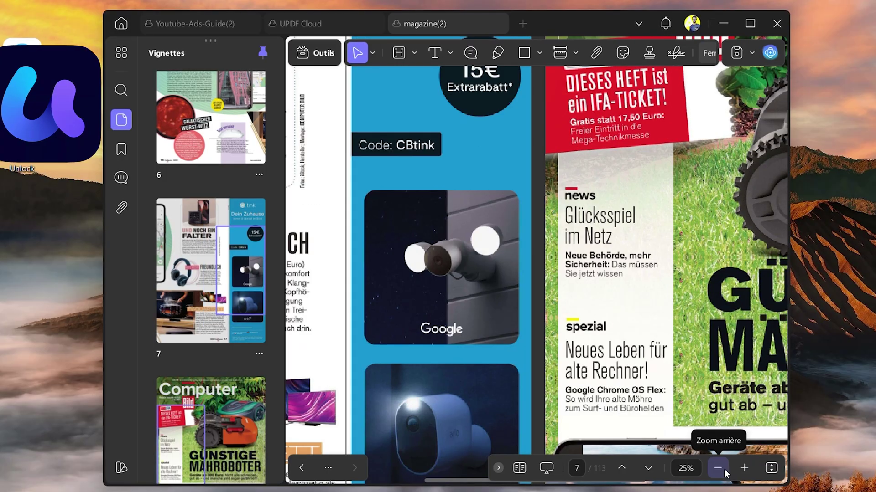
{"action": "left_click", "coordinate": [721, 468]}
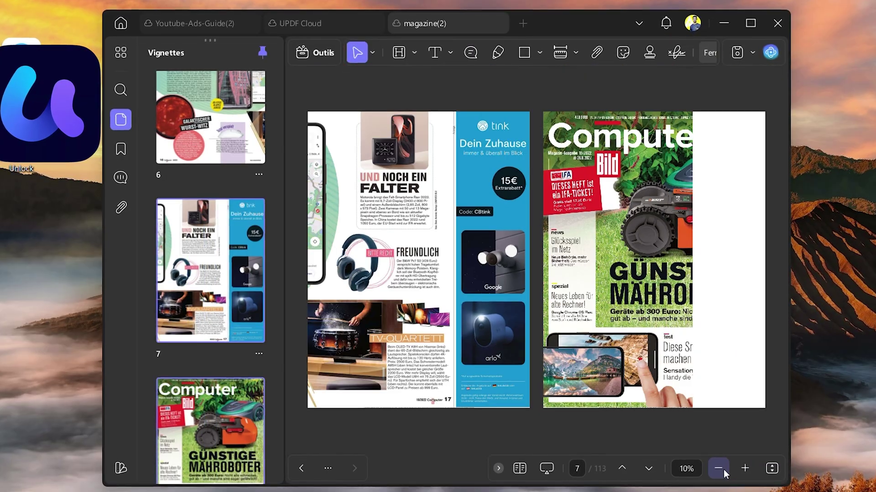
{"action": "left_click", "coordinate": [723, 471]}
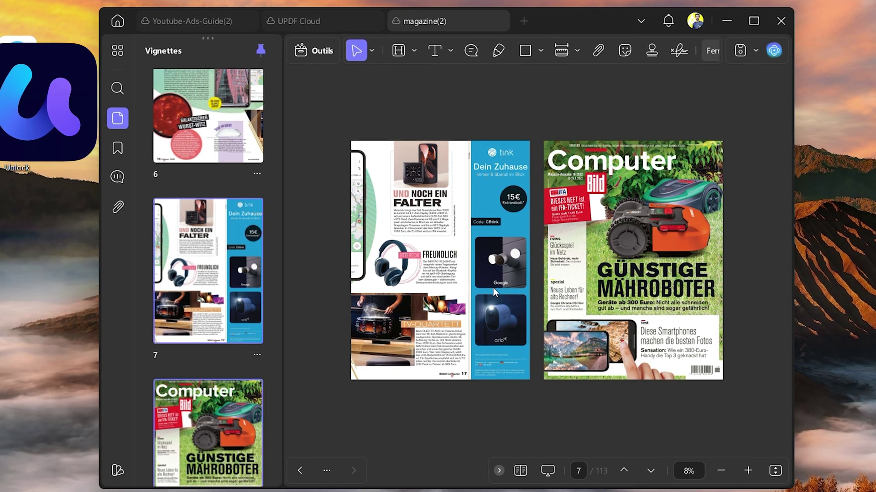
Zoom in and out around page 7 and set the magnification to the 25% preset
{"action": "scroll", "coordinate": [493, 288], "scroll_direction": "up", "scroll_amount": 1}
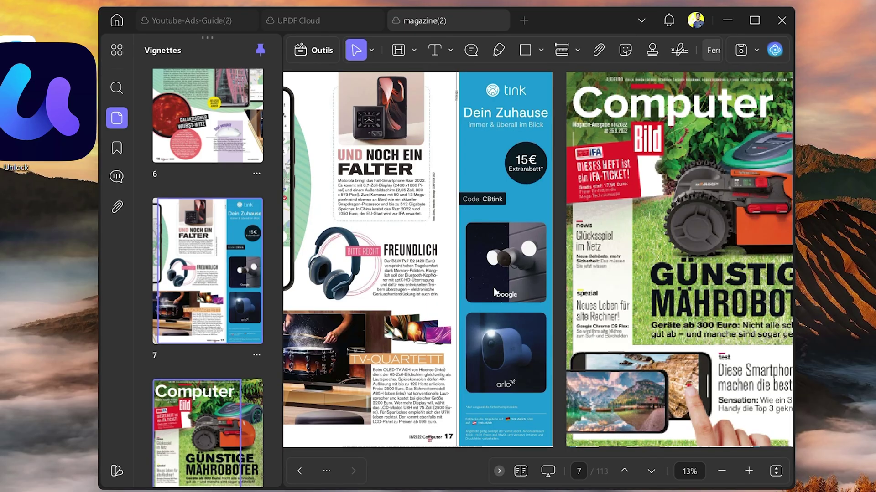
{"action": "scroll", "coordinate": [493, 288], "scroll_direction": "up", "scroll_amount": 2}
{"action": "scroll", "coordinate": [494, 288], "scroll_direction": "down", "scroll_amount": 1}
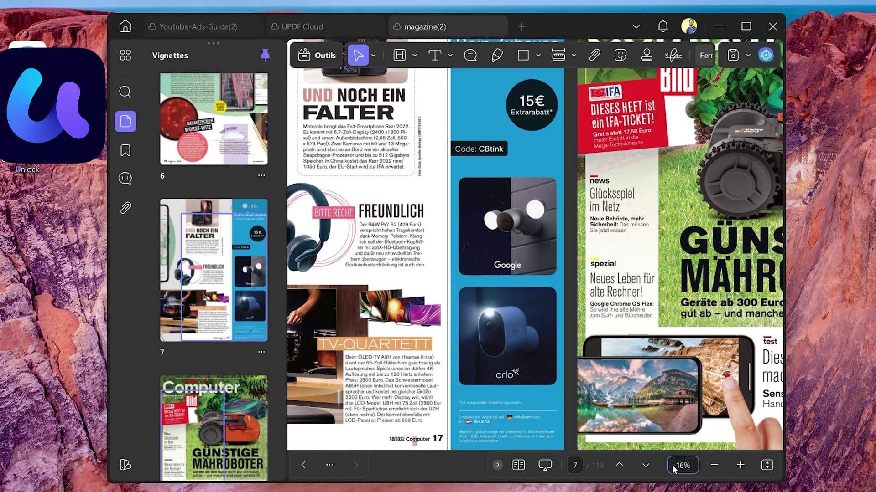
{"action": "left_click", "coordinate": [679, 466]}
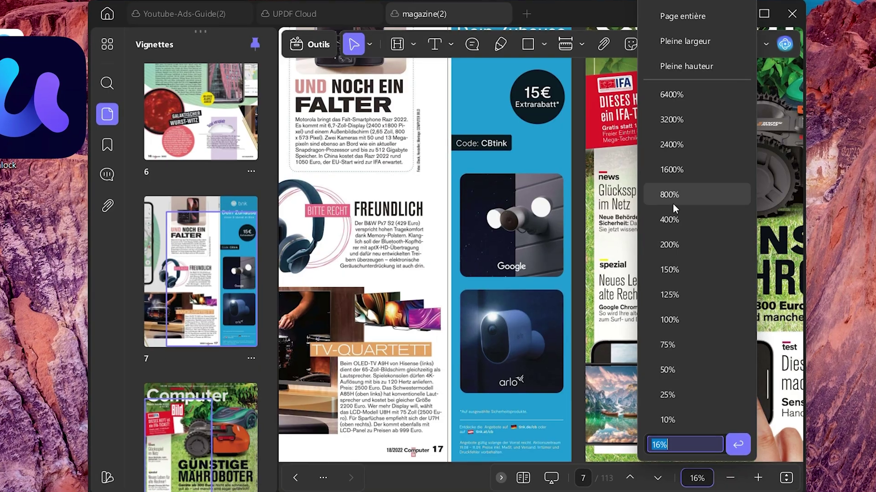
{"action": "left_click", "coordinate": [663, 391]}
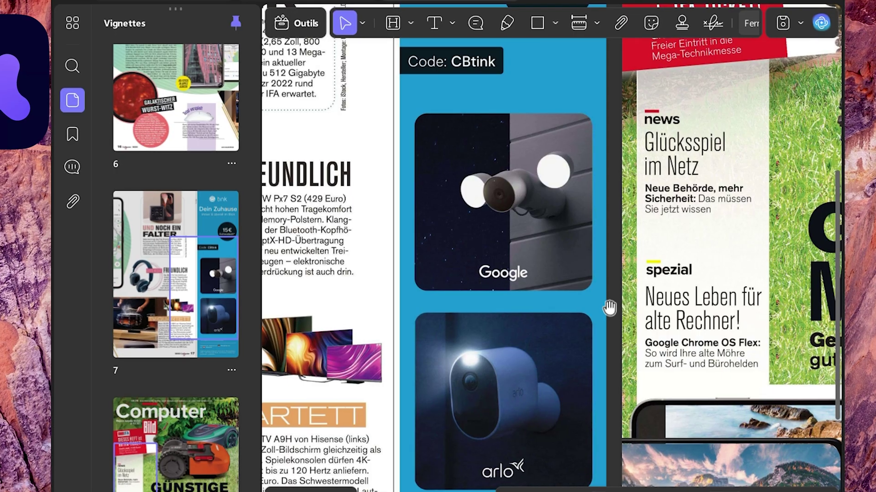
Examine the Affichage preferences down to the default page layout and opening-scale options, and close them
{"action": "left_click", "coordinate": [786, 21]}
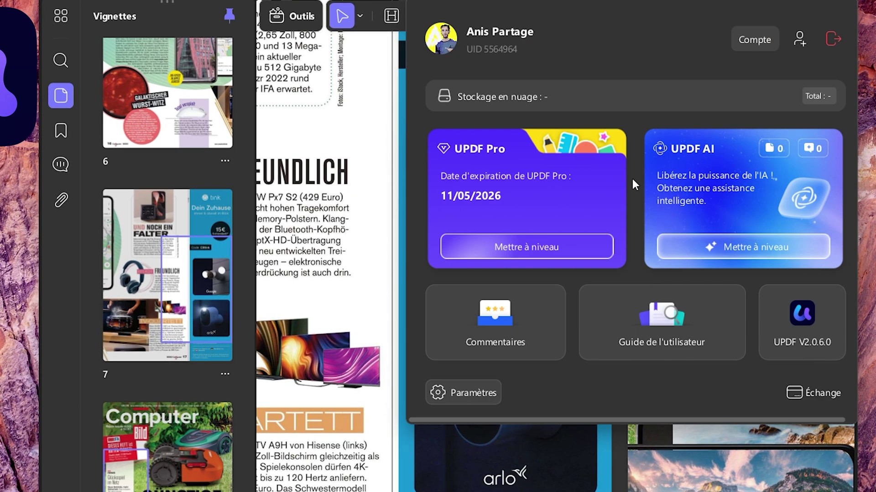
{"action": "left_click", "coordinate": [467, 391]}
{"action": "left_click", "coordinate": [214, 133]}
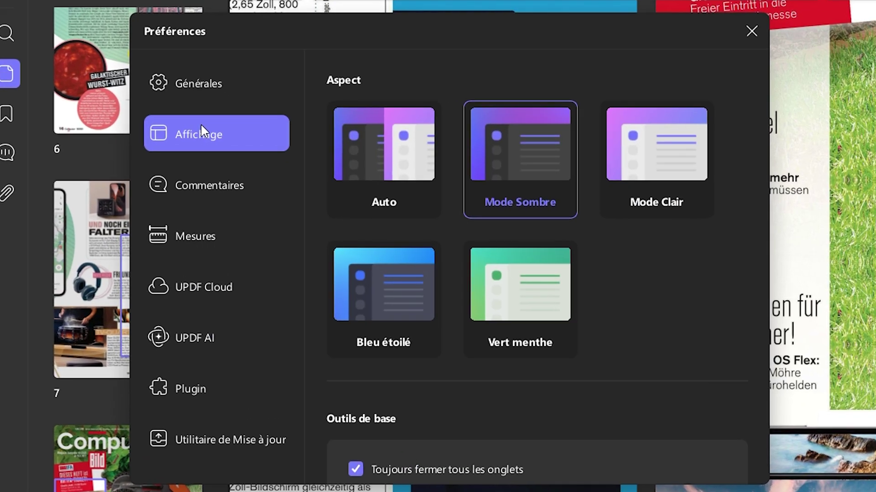
{"action": "scroll", "coordinate": [458, 276], "scroll_direction": "down", "scroll_amount": 6}
{"action": "scroll", "coordinate": [455, 271], "scroll_direction": "down", "scroll_amount": 3}
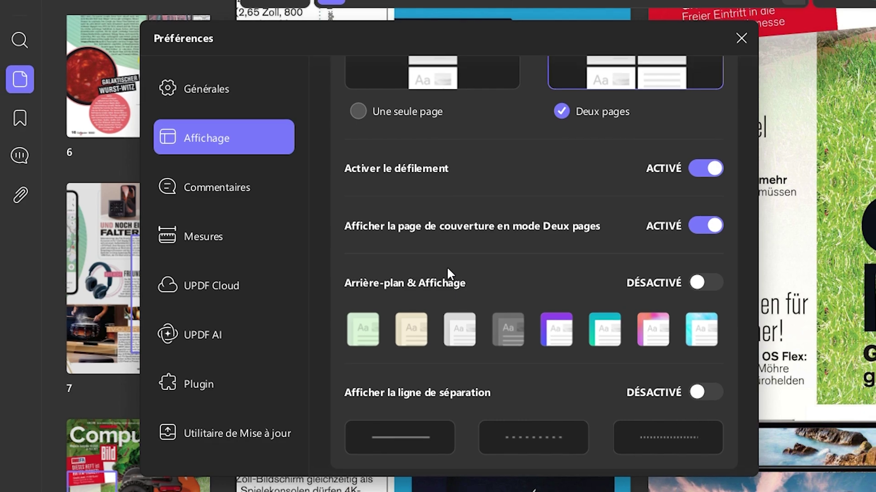
{"action": "scroll", "coordinate": [444, 265], "scroll_direction": "down", "scroll_amount": 5}
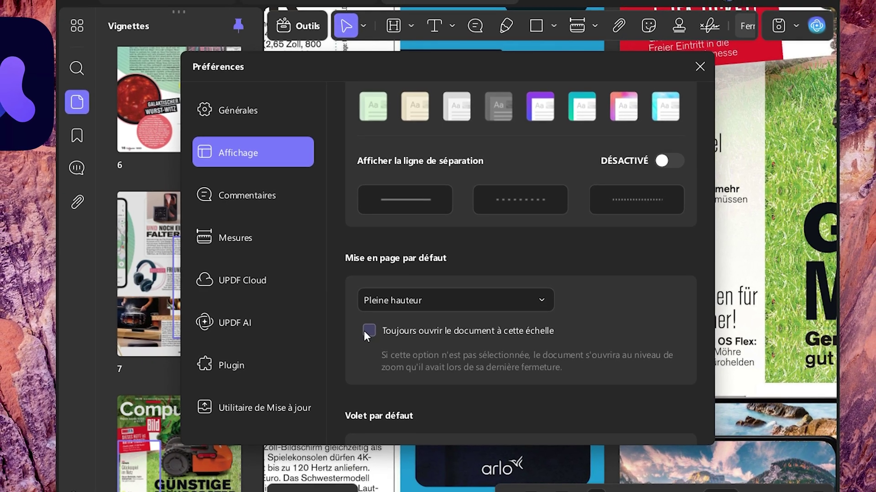
{"action": "scroll", "coordinate": [599, 226], "scroll_direction": "up", "scroll_amount": 4}
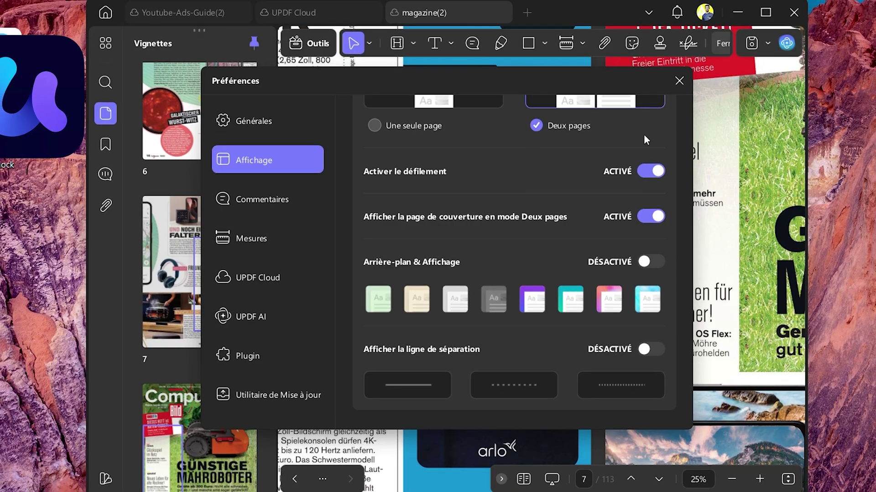
{"action": "left_click", "coordinate": [670, 87]}
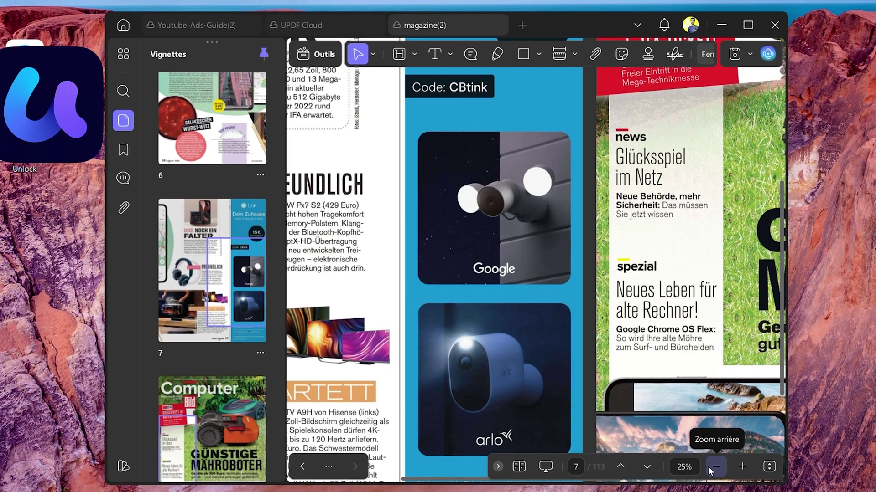
With the spread zoomed out to 10%, jump to page 55 and go back to page 8
{"action": "left_click", "coordinate": [708, 466]}
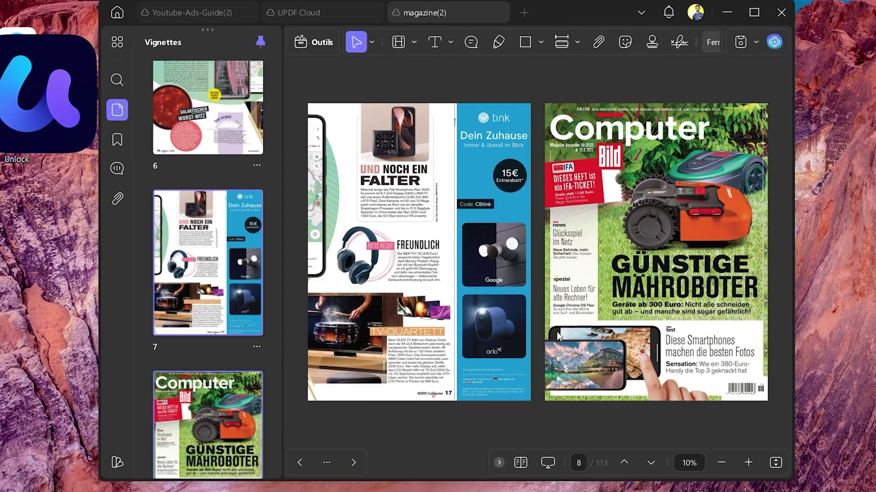
{"action": "left_click", "coordinate": [578, 463]}
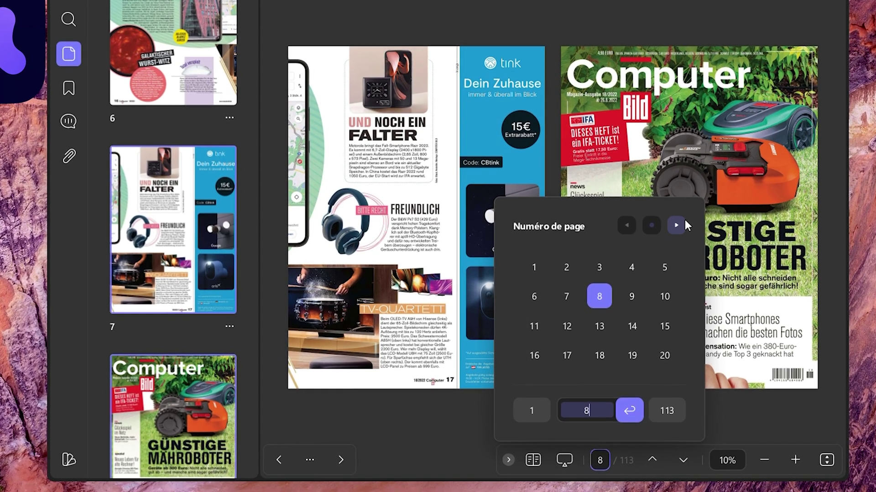
{"action": "left_click", "coordinate": [685, 220]}
{"action": "left_click", "coordinate": [685, 219]}
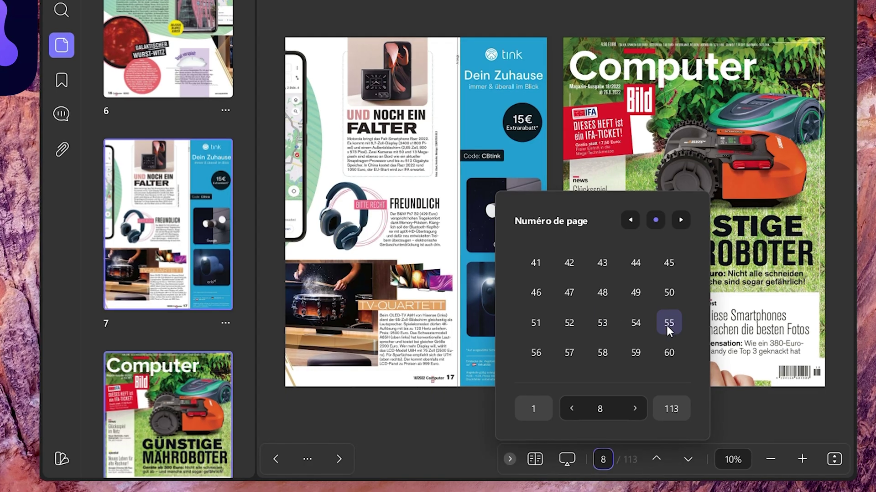
{"action": "left_click", "coordinate": [667, 325]}
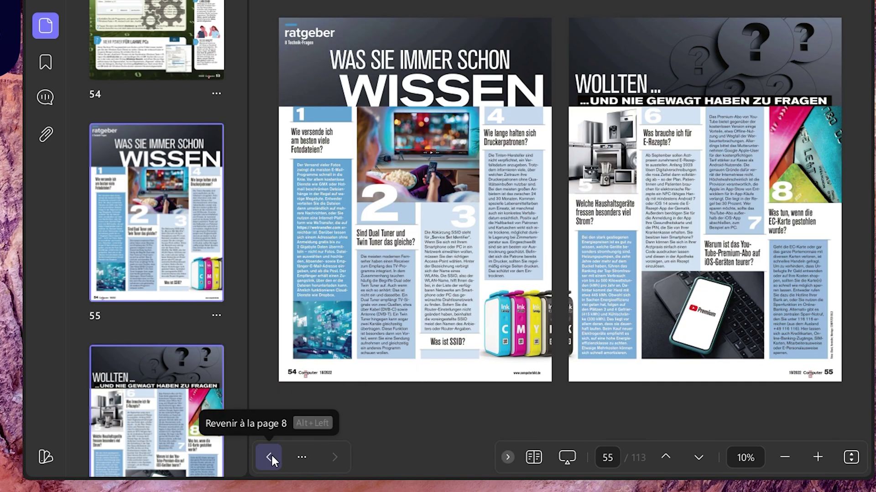
{"action": "left_click", "coordinate": [271, 460]}
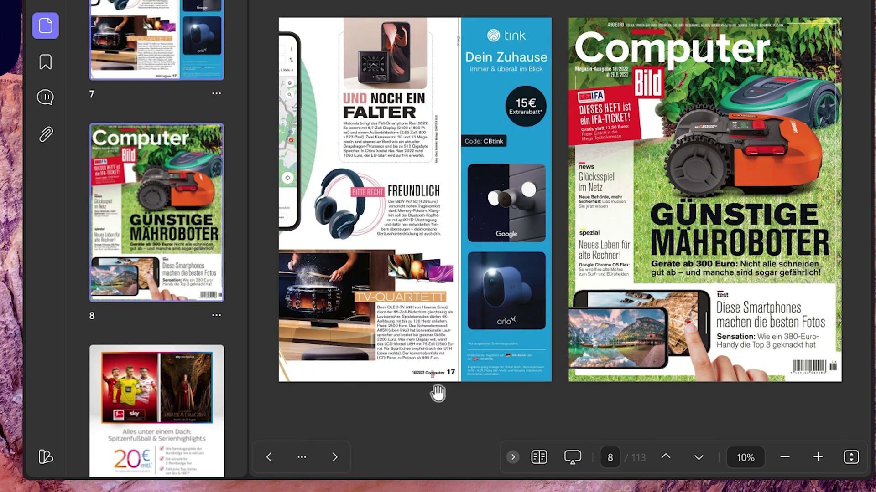